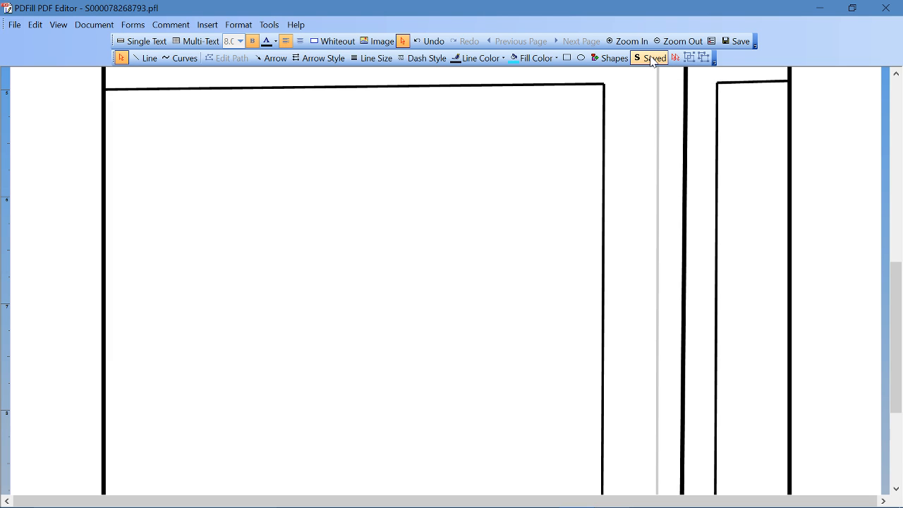
Insert the saved HOUSE object in the upper-right part of the large lot.
left_click(650, 60)
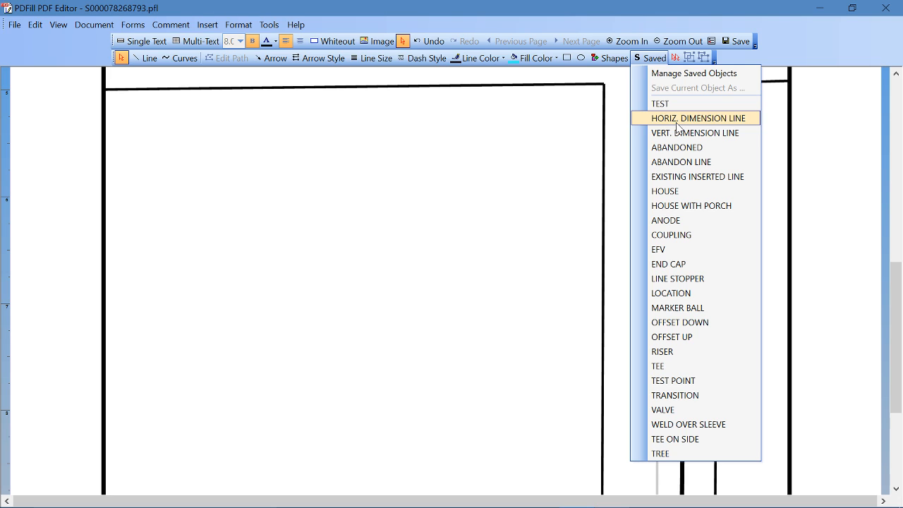
left_click(655, 195)
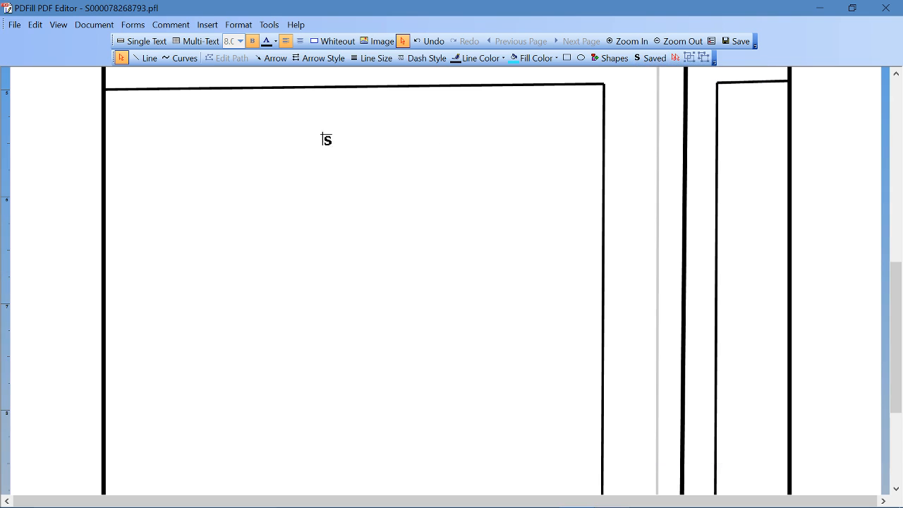
left_click(450, 132)
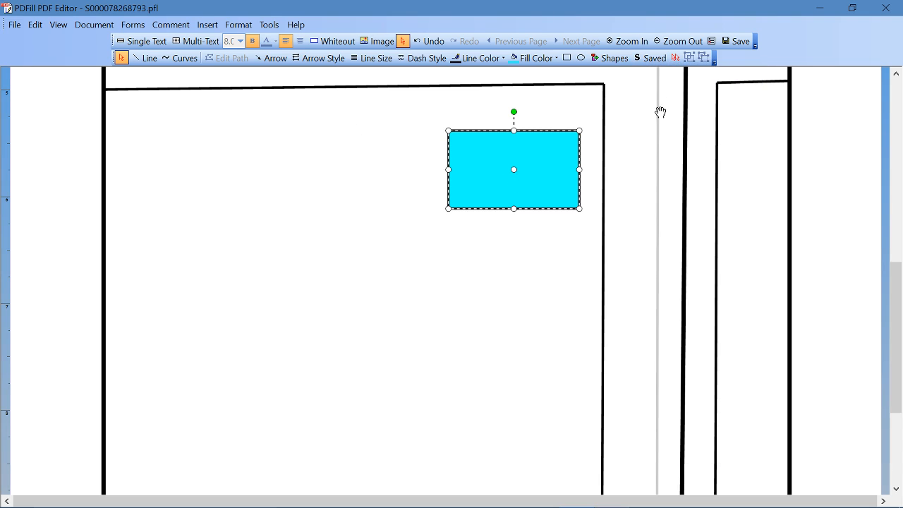
Insert the saved HOUSE WITH PORCH object below the first house, shift it up and left, and shrink it slightly.
left_click(653, 59)
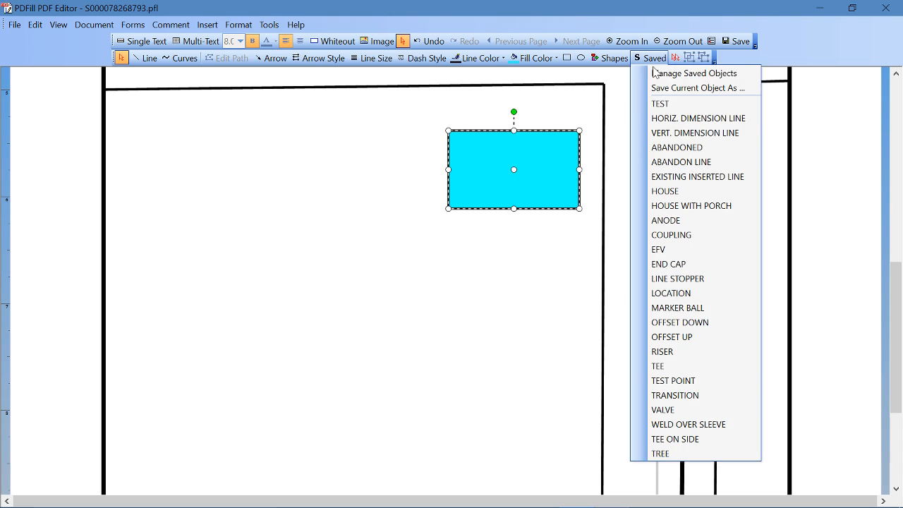
left_click(677, 206)
left_click(440, 320)
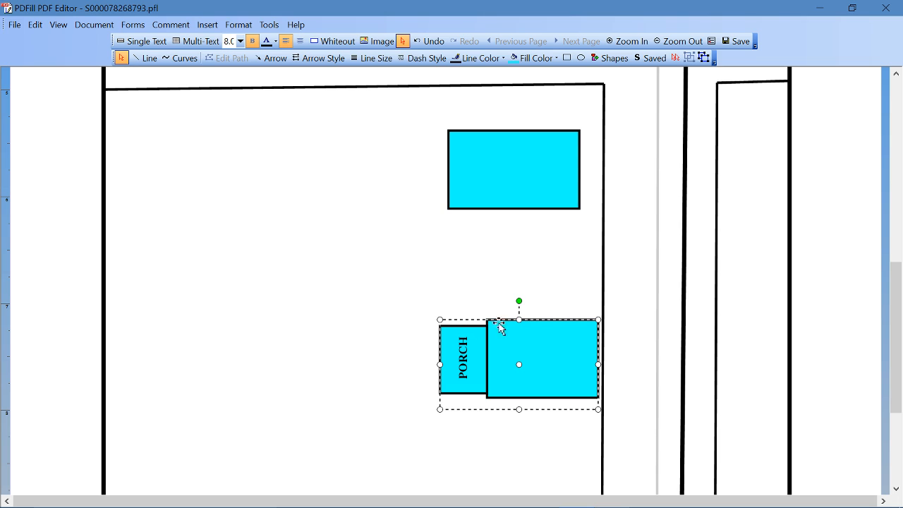
left_click_drag(529, 341, 484, 319)
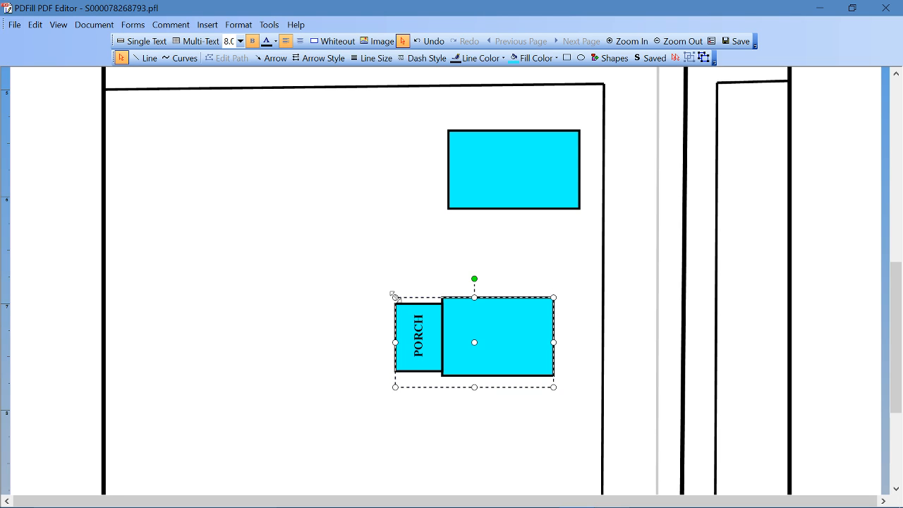
left_click_drag(396, 299, 426, 315)
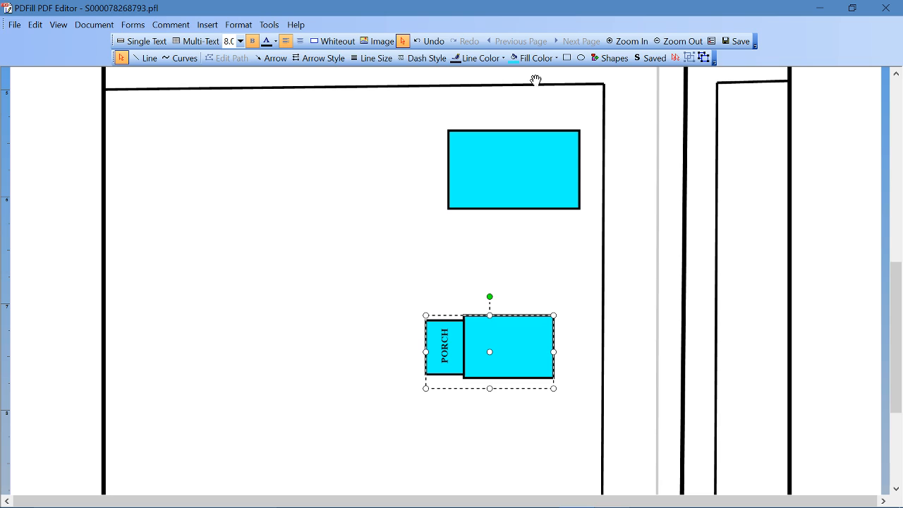
Draw a house rectangle to the left of the first house and set its line size to 1.00 pt.
left_click(567, 59)
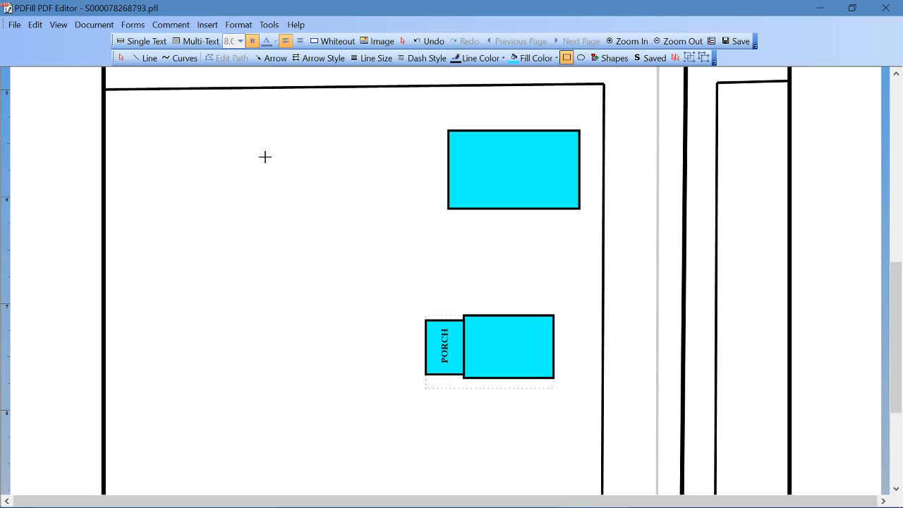
left_click_drag(276, 149, 377, 215)
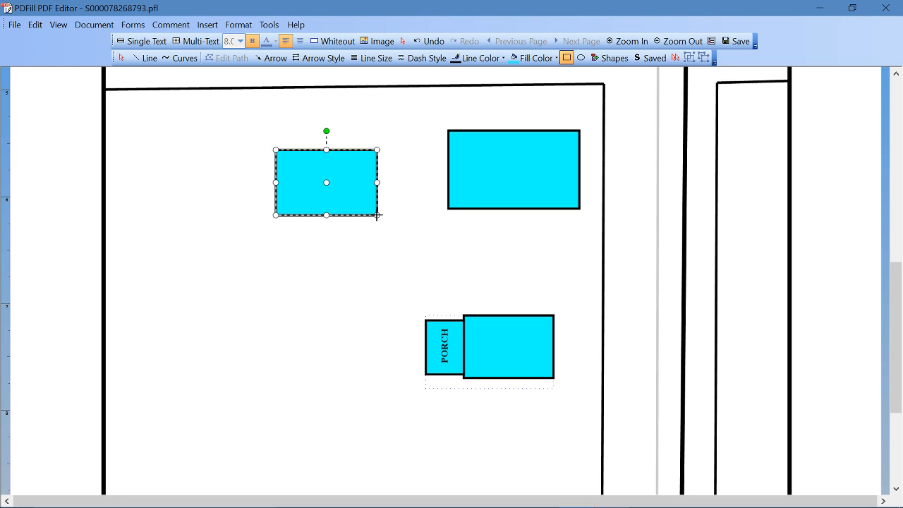
left_click(370, 65)
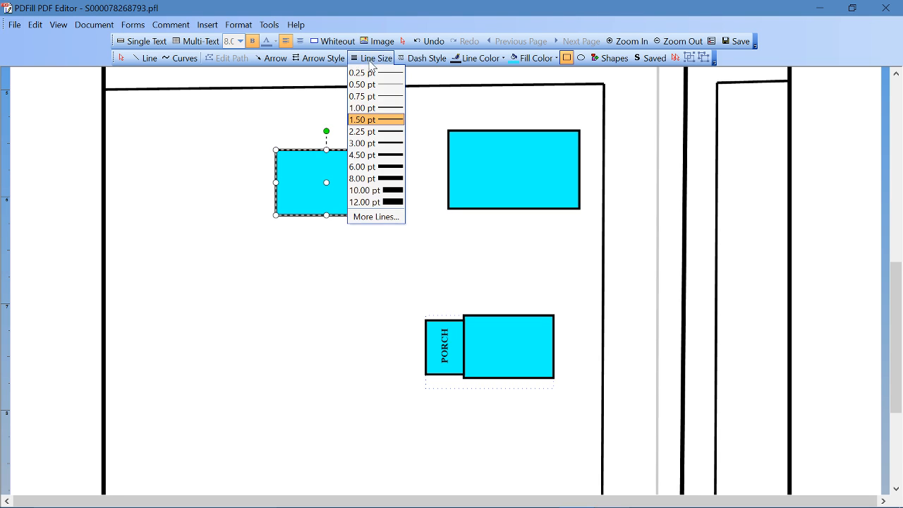
left_click(367, 107)
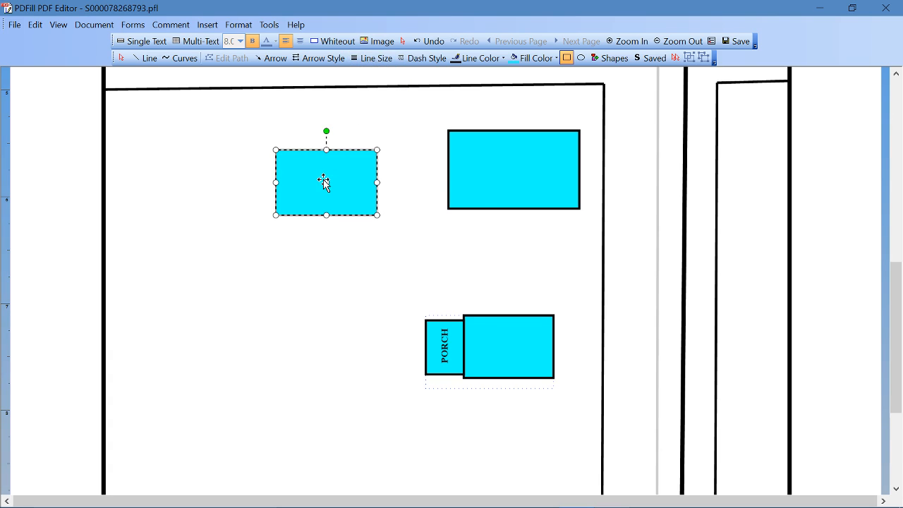
Duplicate the new house rectangle, shrink the copy to porch size, and place it against the house's left edge.
right_click(324, 182)
left_click(354, 204)
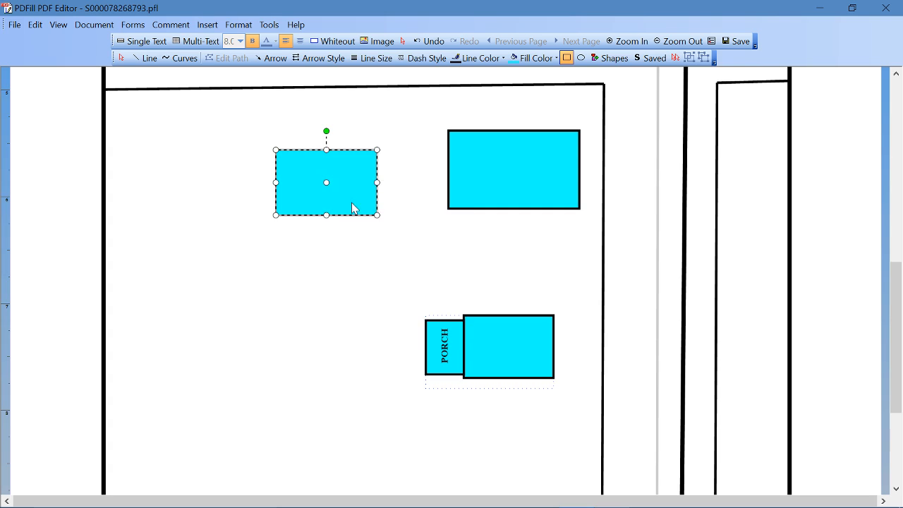
left_click(337, 252)
right_click(337, 251)
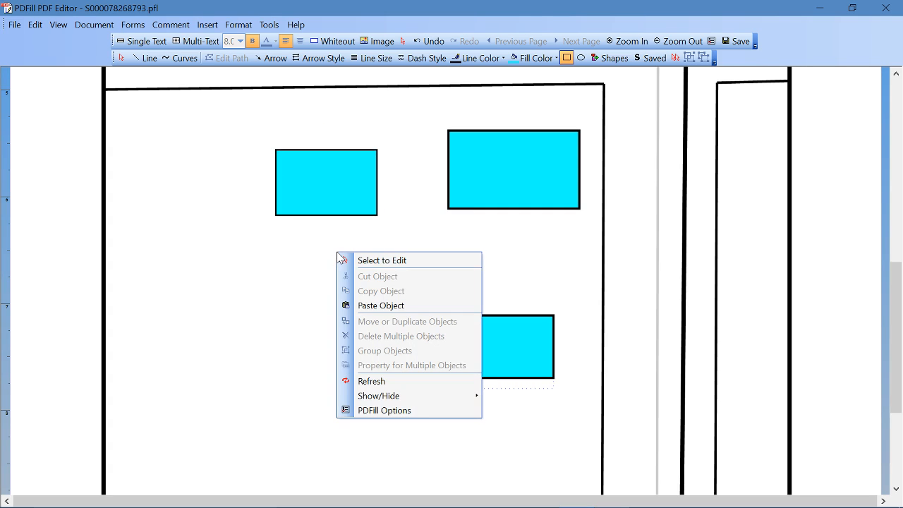
left_click(371, 305)
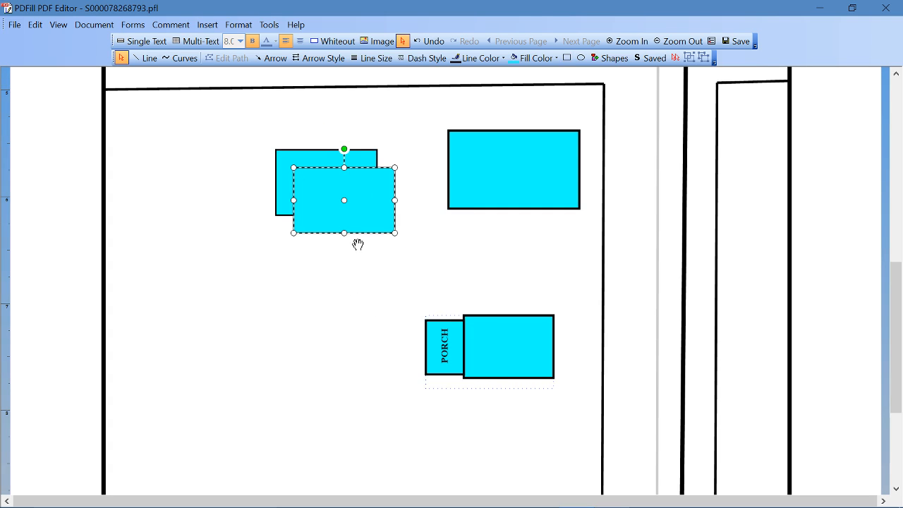
left_click_drag(348, 202, 210, 193)
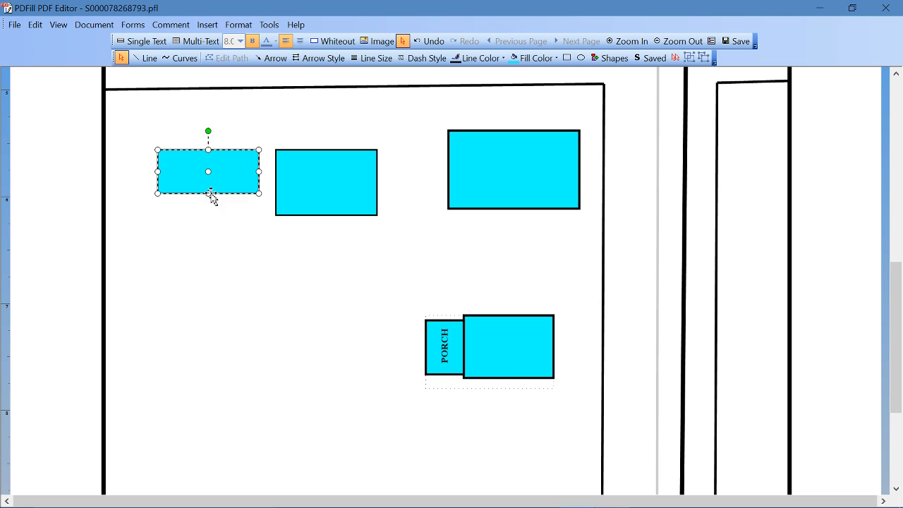
left_click_drag(155, 171, 259, 185)
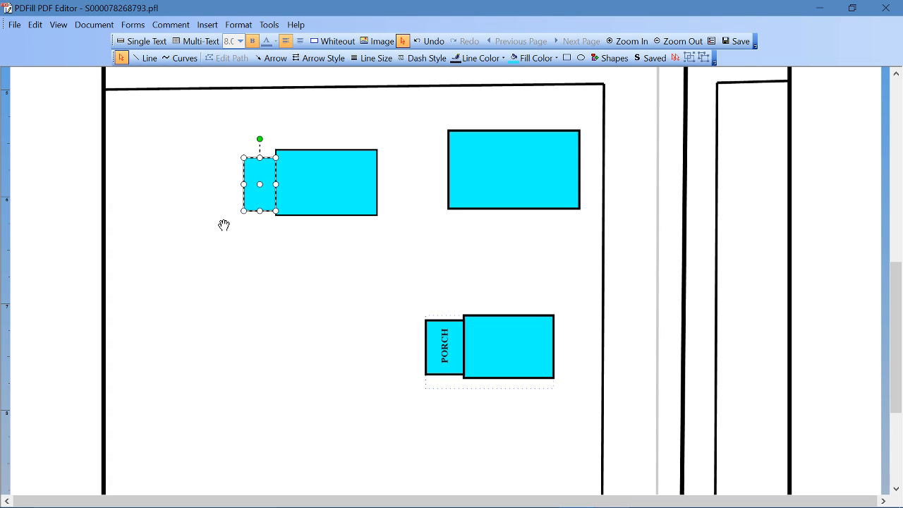
Nudge the small porch rectangle vertically until it is centred along the house's left edge.
key("Up")
key("Up")
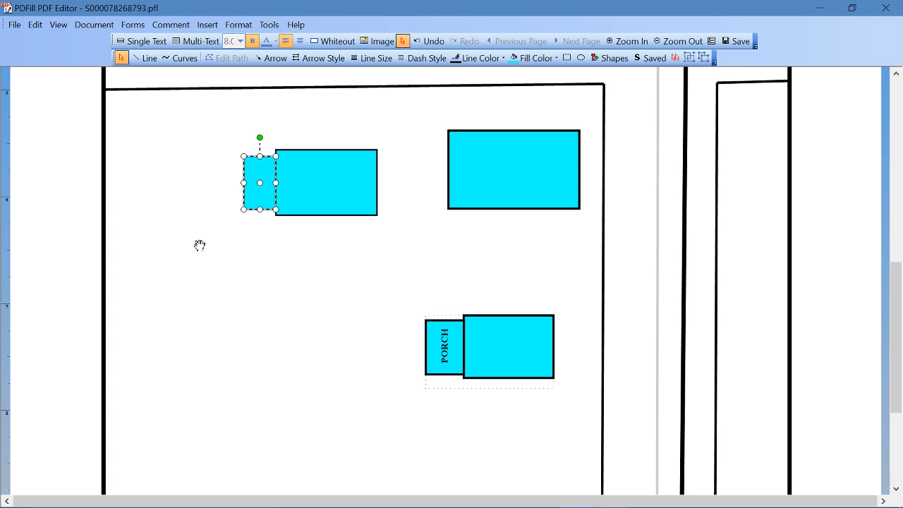
left_click(200, 245)
key("Up")
left_click(196, 194)
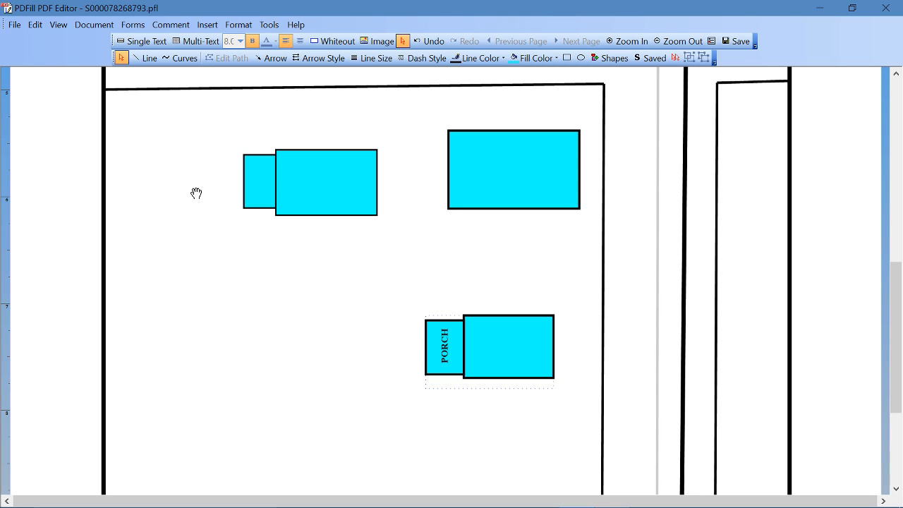
left_click(257, 184)
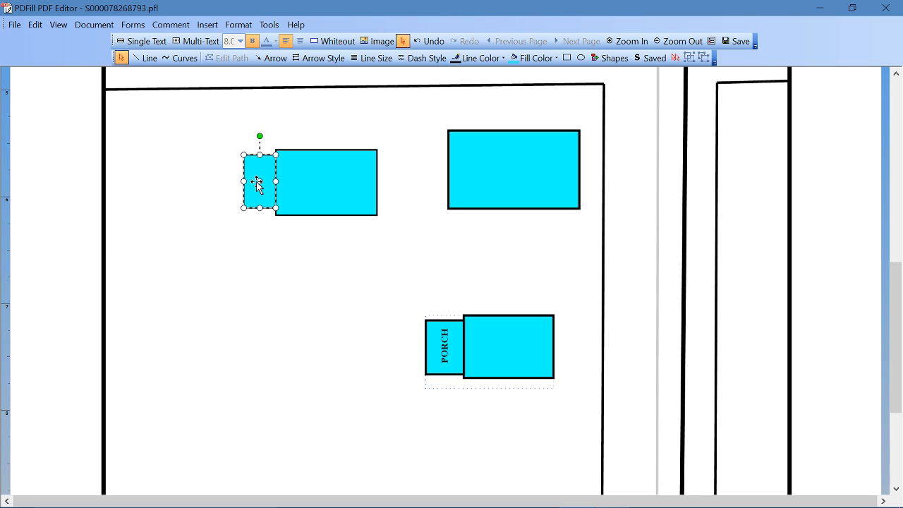
key("Down")
left_click(204, 195)
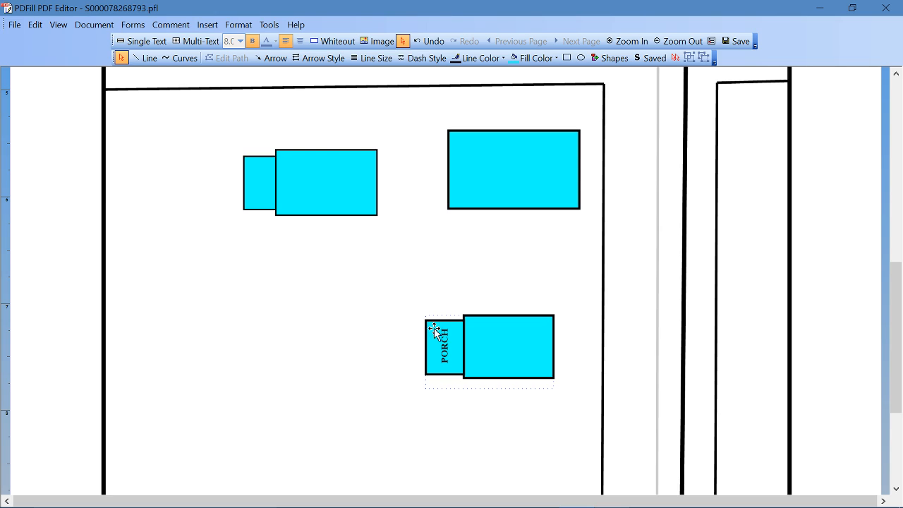
Add a single-line text reading PORCH to the left of the porch rectangle.
left_click(144, 42)
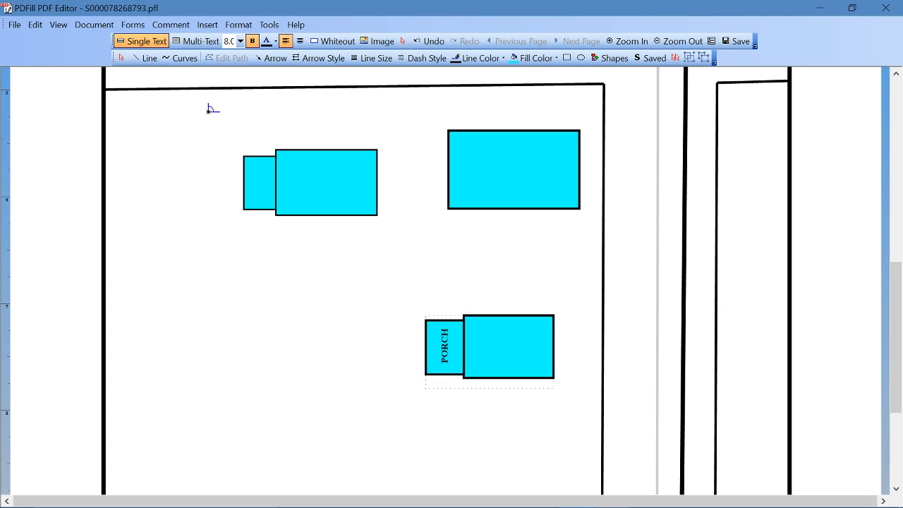
left_click(159, 189)
type("PO")
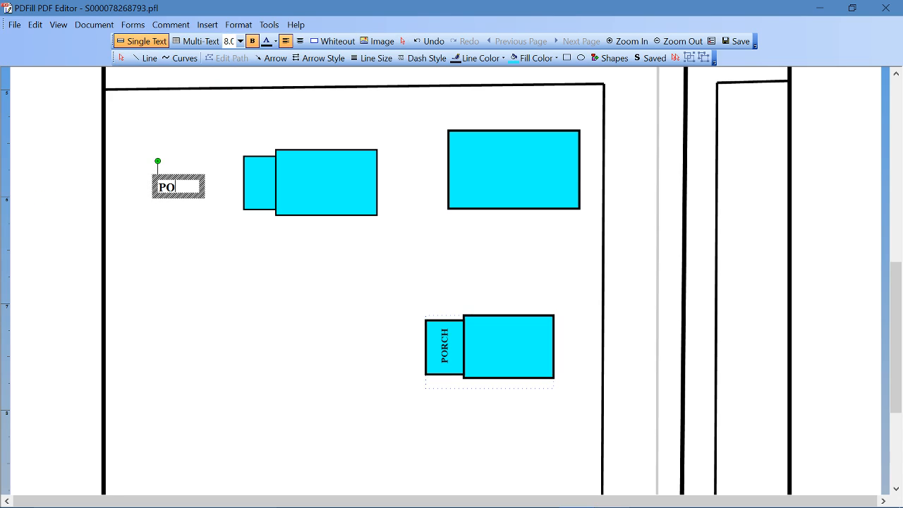
type("RCH")
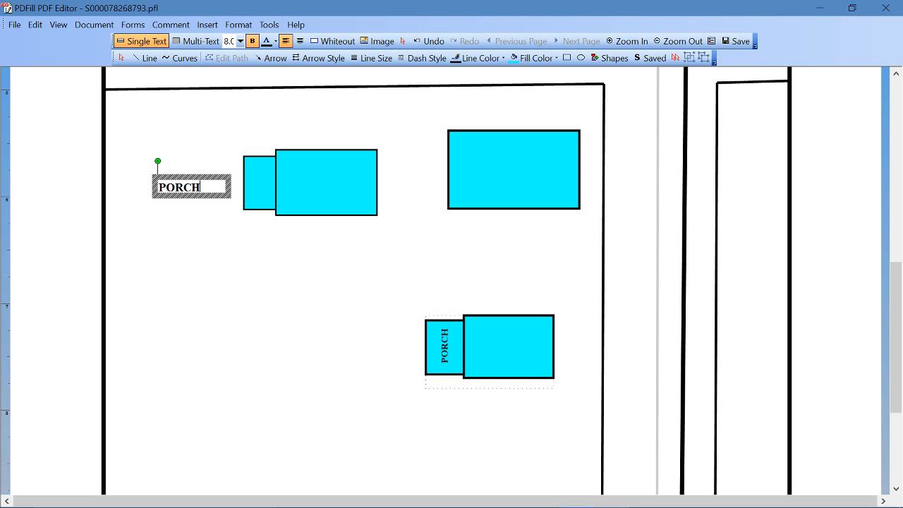
Set the rotation of the new PORCH text to 90 degrees in its properties.
right_click(186, 178)
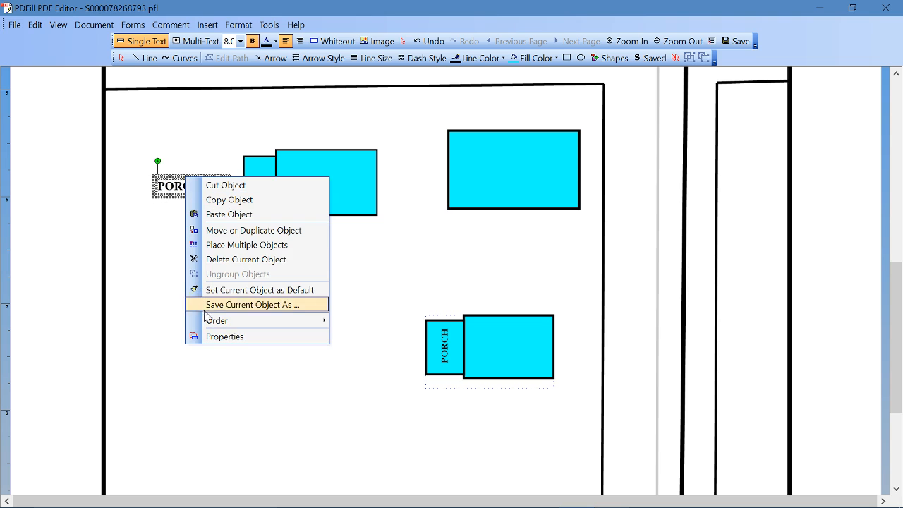
left_click(217, 337)
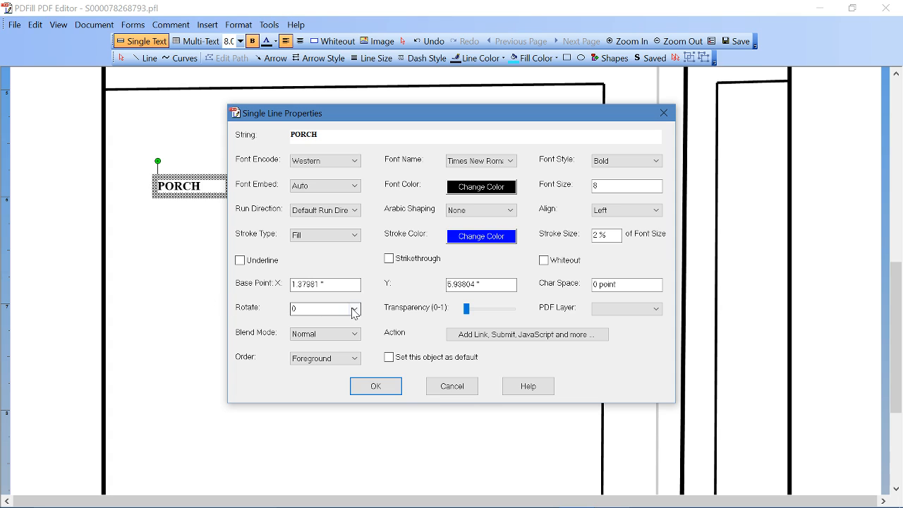
left_click(355, 310)
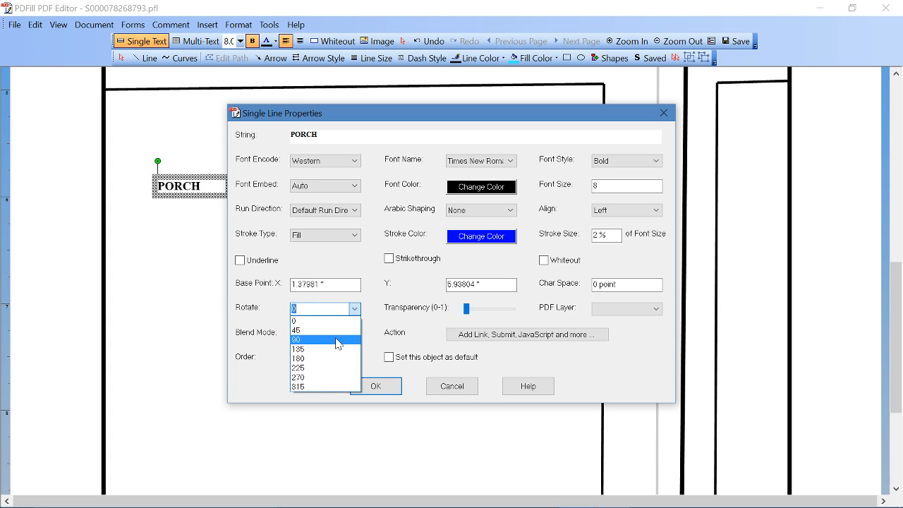
left_click(337, 335)
left_click(373, 387)
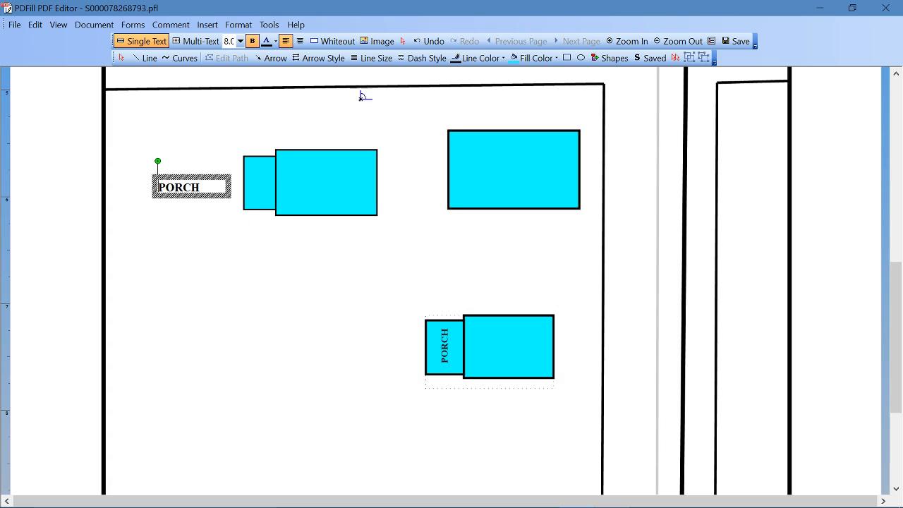
left_click(402, 41)
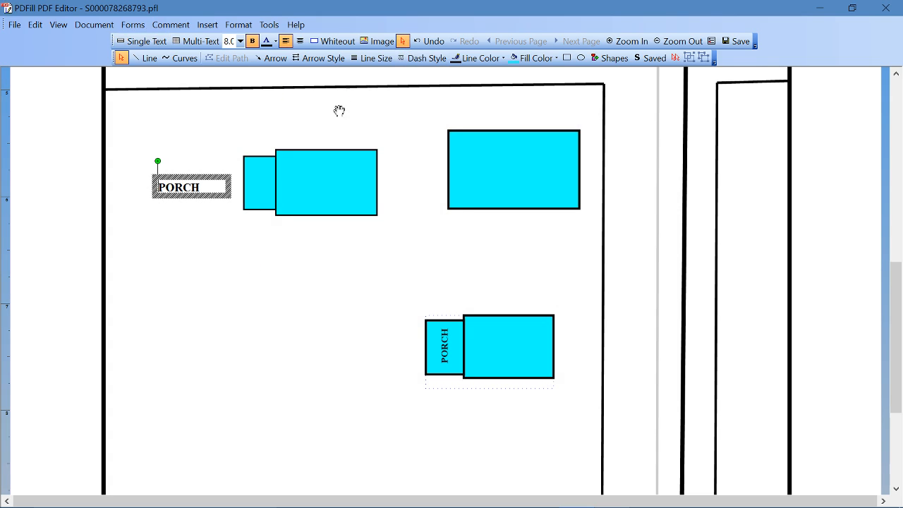
Move the rotated PORCH text onto the small porch rectangle and centre it there.
left_click(160, 184)
left_click(142, 171)
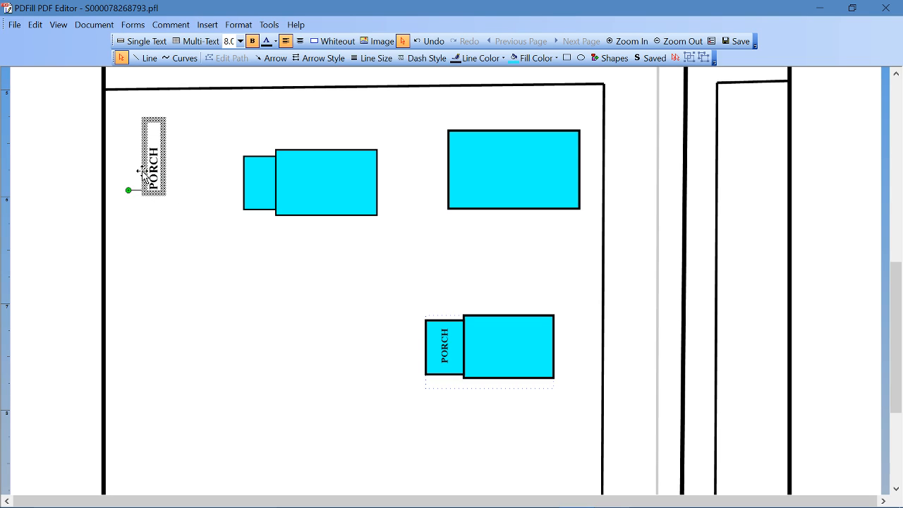
left_click_drag(142, 171, 249, 190)
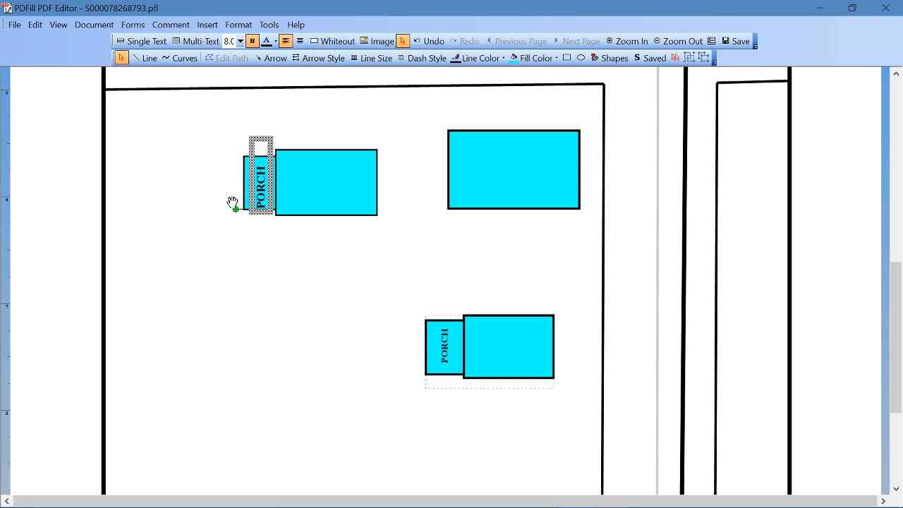
left_click(193, 191)
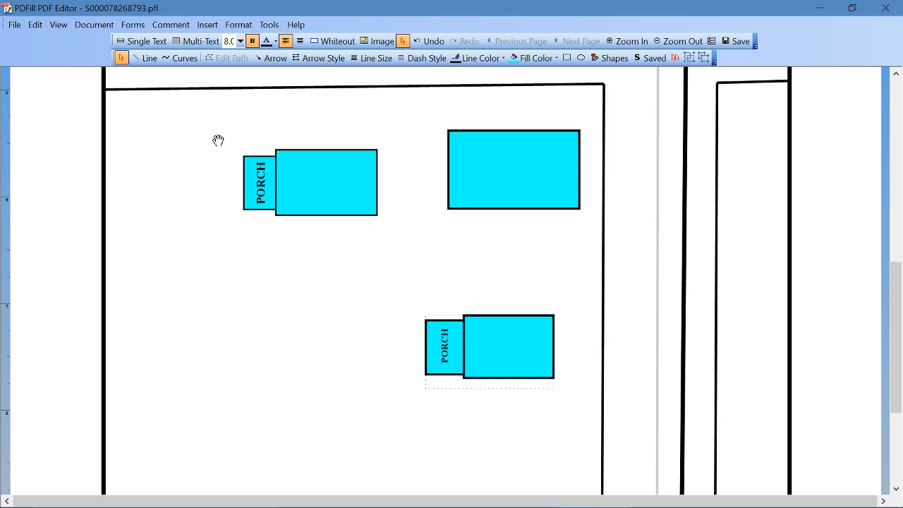
Group the house rectangle, porch rectangle and PORCH text into one object and move it down and slightly left.
mouse_move(220, 135)
left_mouse_down()
mouse_move(316, 207)
mouse_move(400, 240)
left_mouse_up()
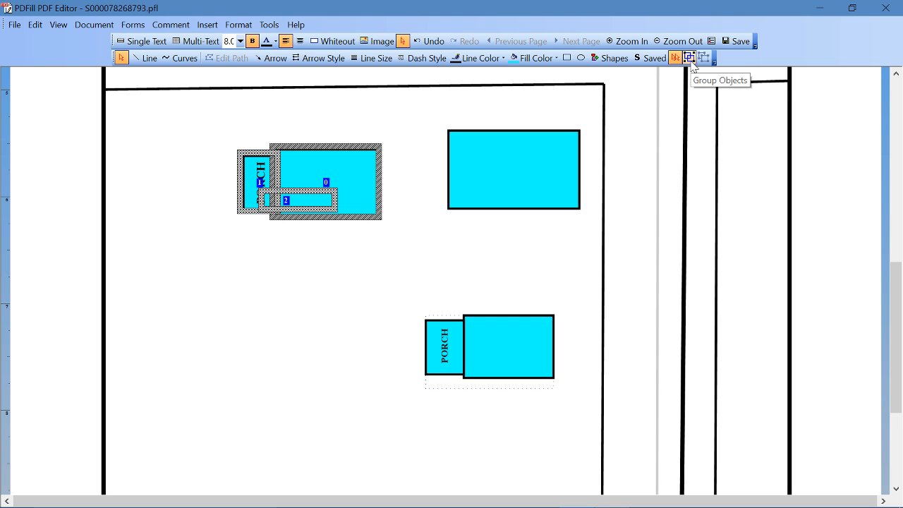
left_click(691, 61)
left_click(309, 191)
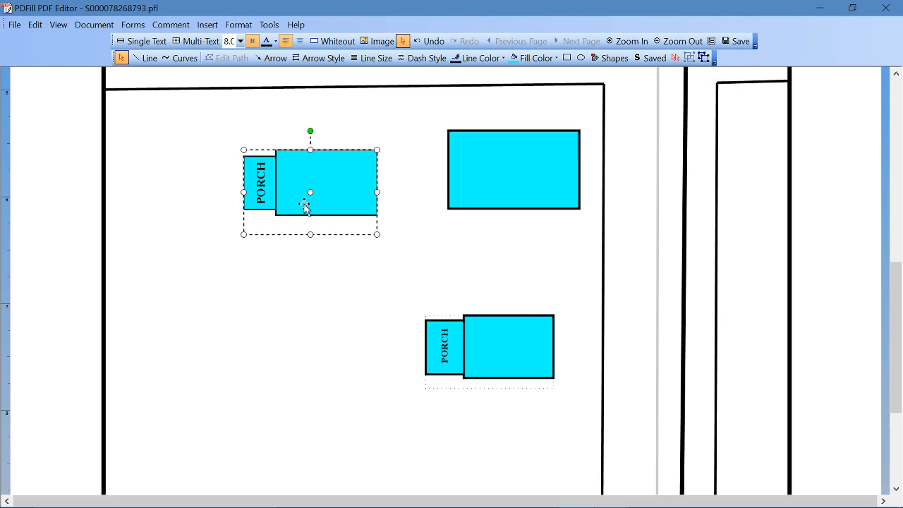
left_click_drag(296, 189, 258, 283)
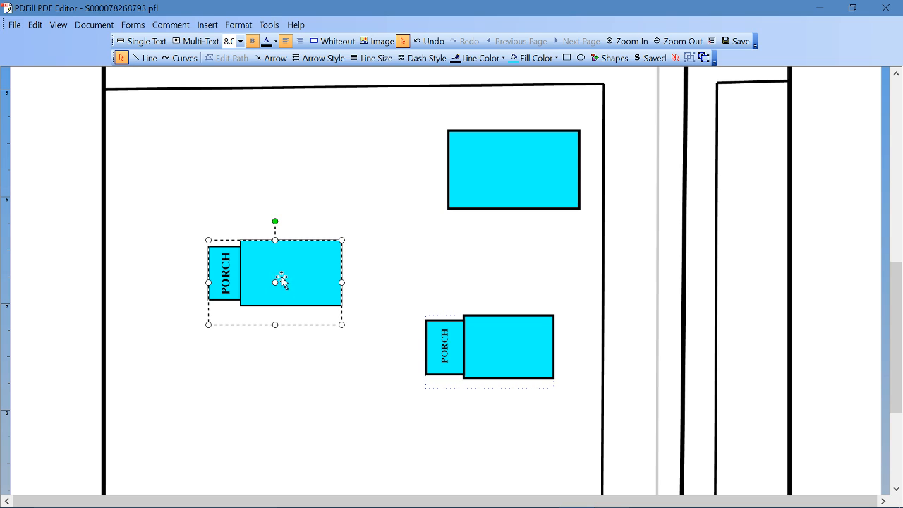
Save the grouped house with the PORCH label as a reusable object named TEST.
right_click(279, 274)
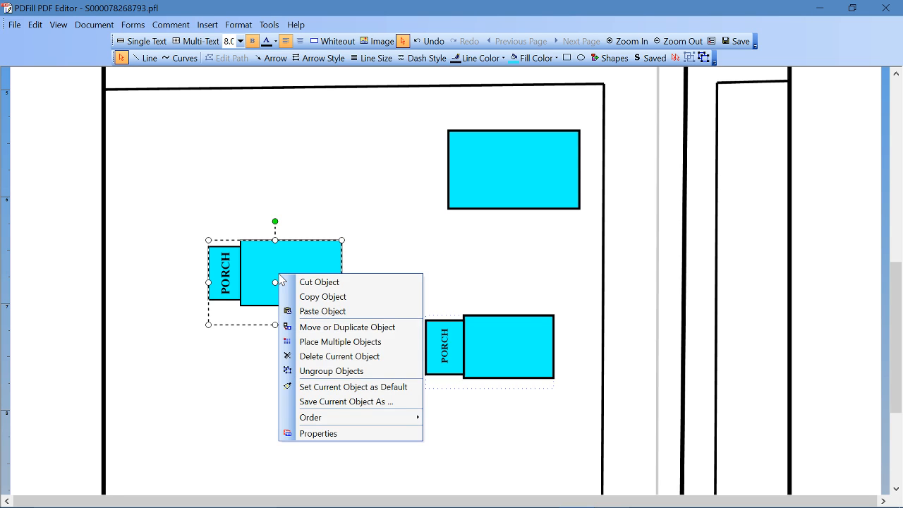
left_click(307, 402)
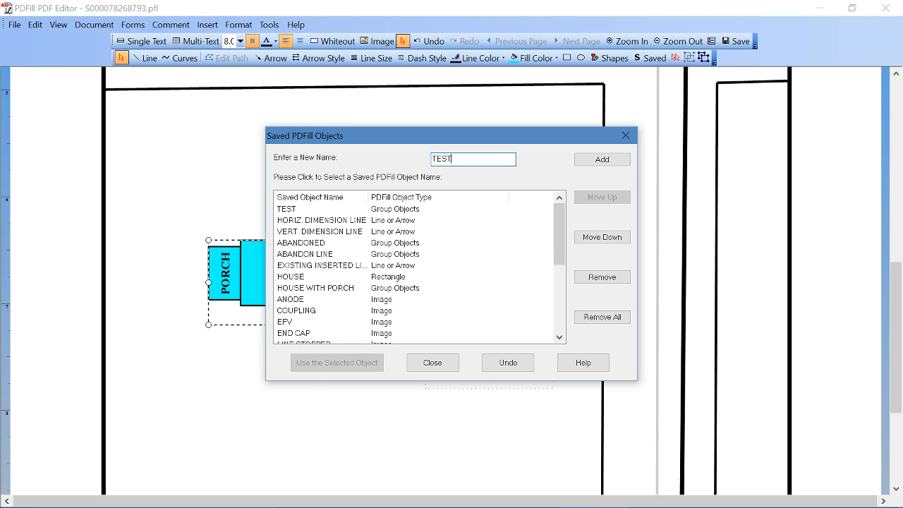
left_click(607, 158)
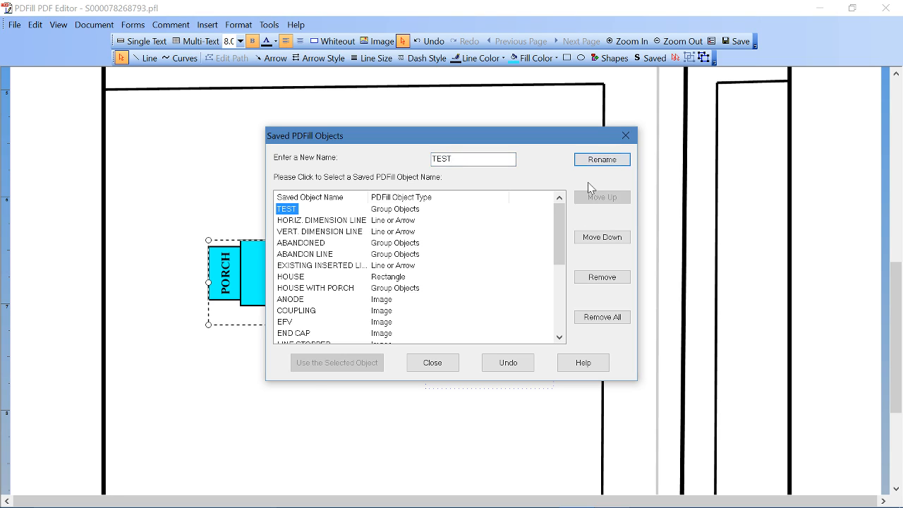
left_click(433, 363)
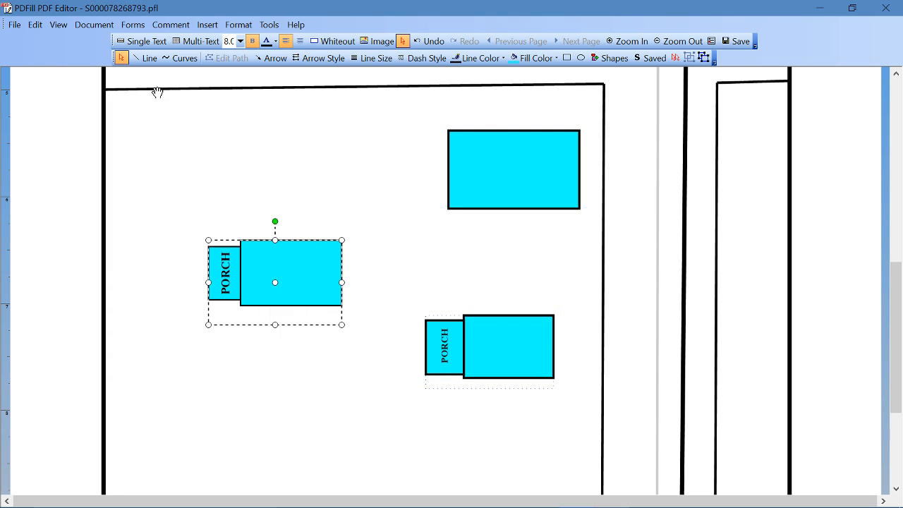
Delete all three house objects from the lot together.
left_click_drag(149, 82, 648, 441)
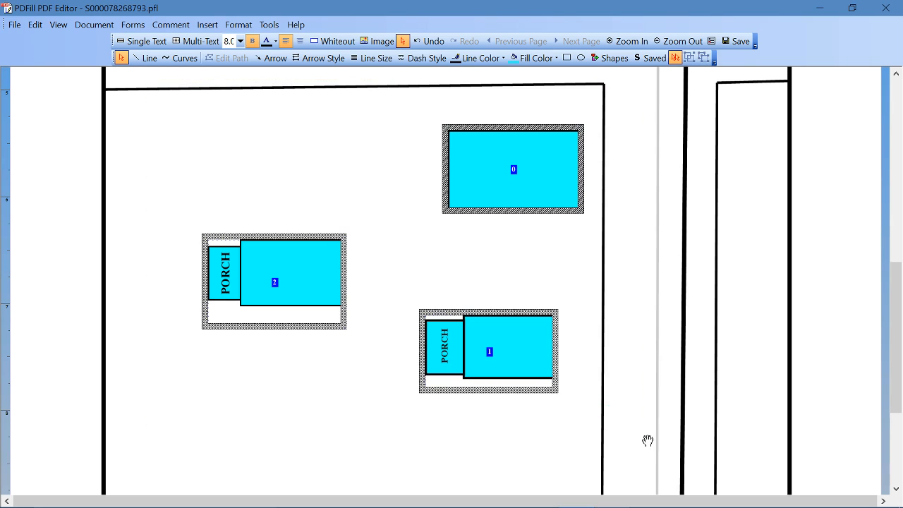
key("Delete")
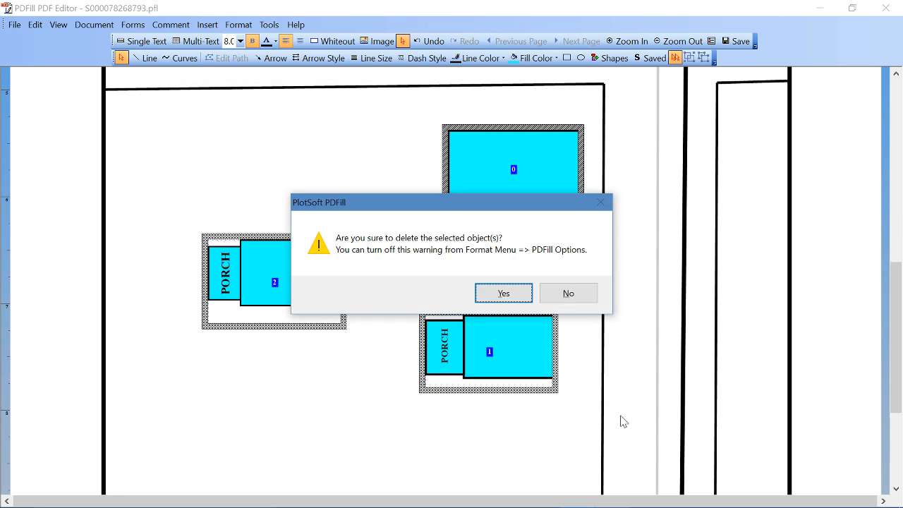
left_click(511, 293)
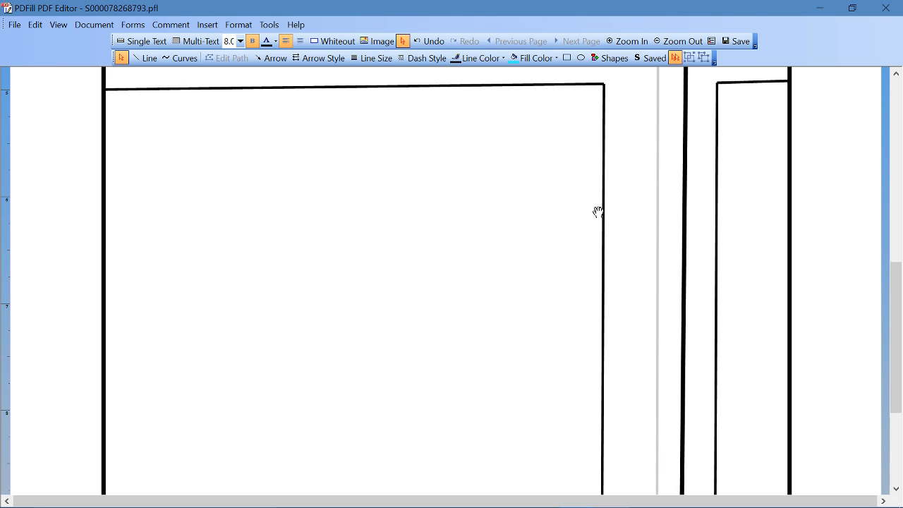
Place the saved TEST object in the upper middle of the empty lot.
left_click(650, 59)
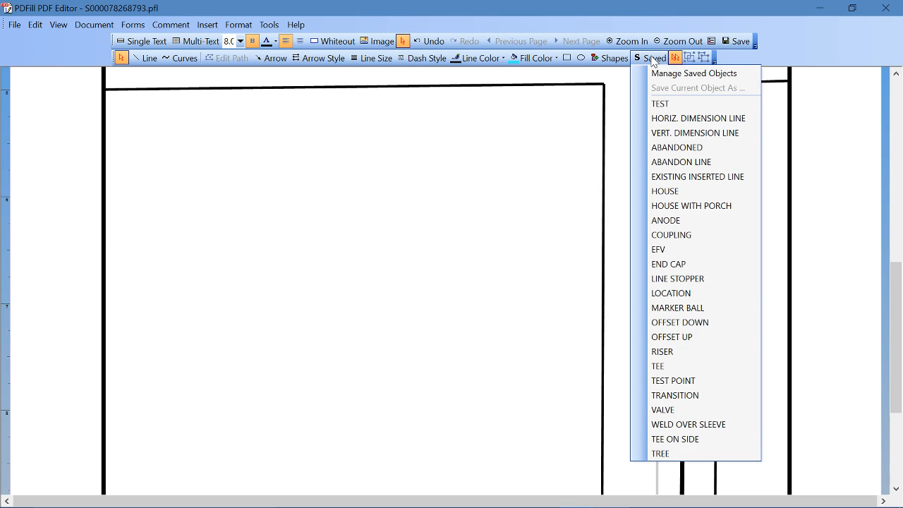
left_click(660, 104)
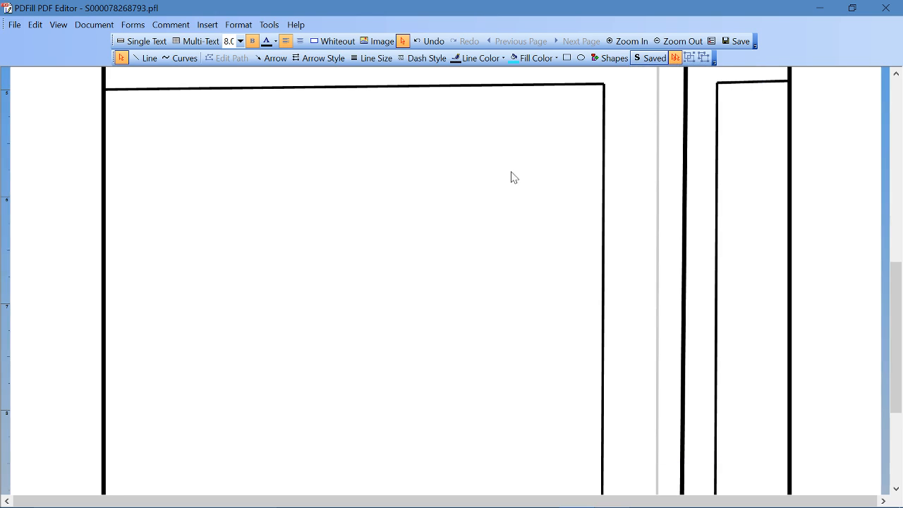
left_click(372, 180)
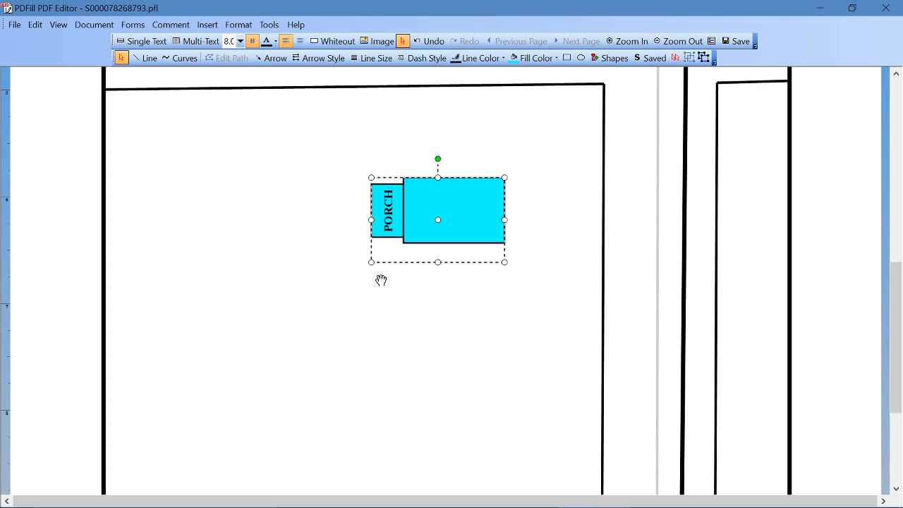
Draw a closed L-shaped house outline with the Straight Curve tool below the porch house, notched at its lower-right corner.
left_click(182, 58)
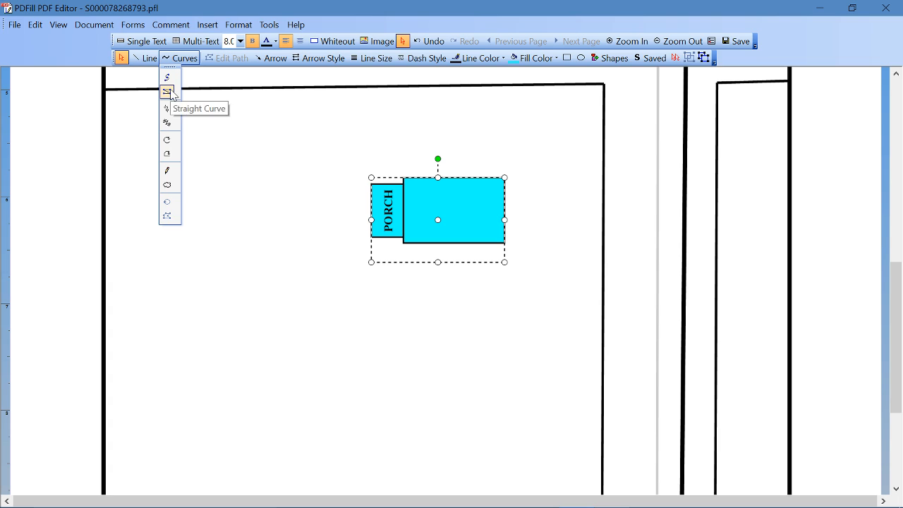
left_click(172, 91)
left_click(309, 330)
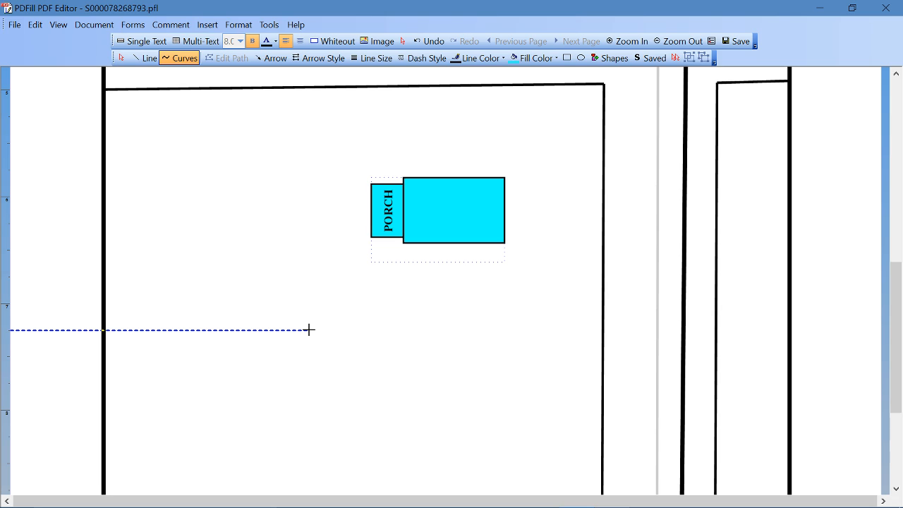
mouse_move(310, 304)
left_mouse_down()
mouse_move(309, 366)
mouse_move(387, 367)
mouse_move(389, 339)
mouse_move(434, 343)
mouse_move(433, 302)
mouse_move(309, 303)
left_mouse_up()
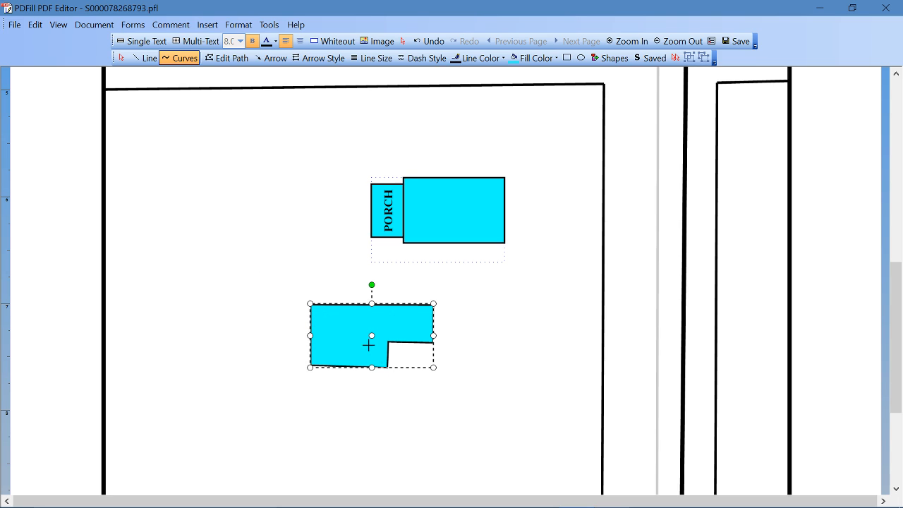
Edit the L-shaped outline's path, adjusting its lower-left, lower-middle and right corner points to square up the edges.
left_click(226, 58)
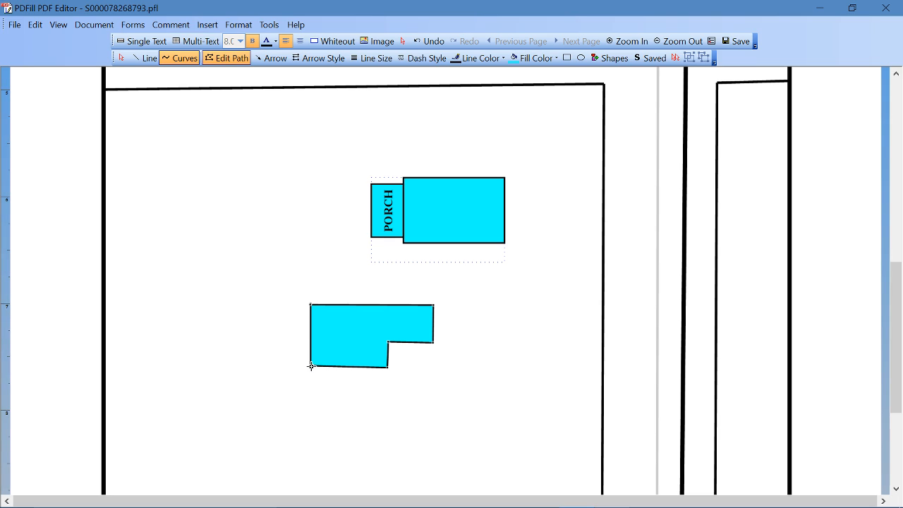
left_click_drag(312, 365, 310, 368)
left_click_drag(388, 367, 389, 368)
left_click_drag(433, 344, 433, 342)
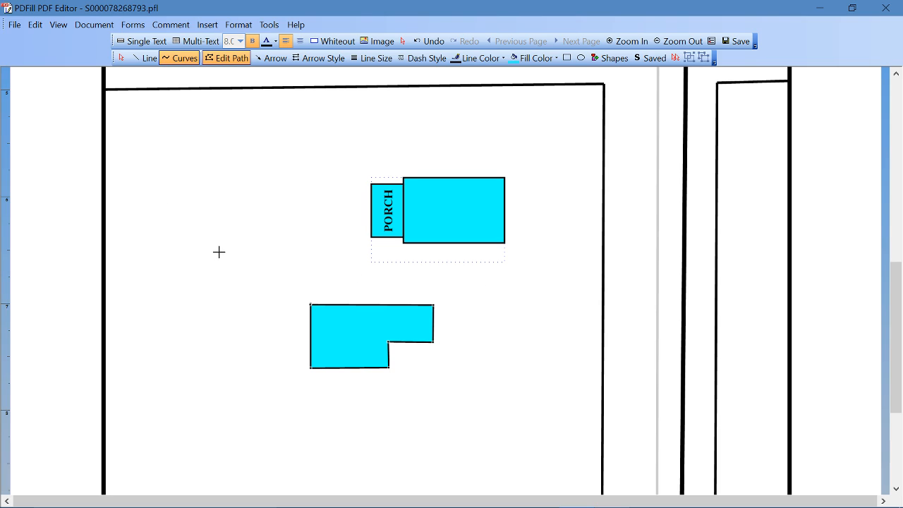
left_click(402, 41)
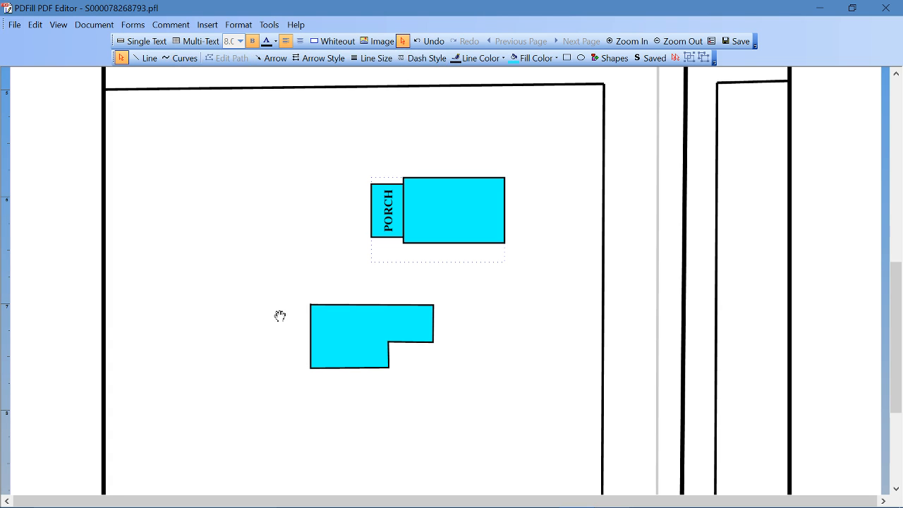
left_click_drag(276, 286, 442, 373)
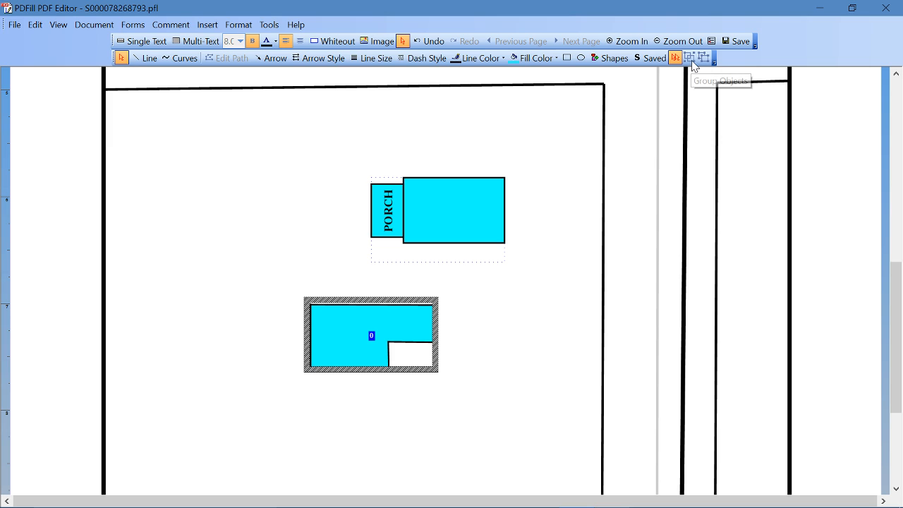
left_click(415, 302)
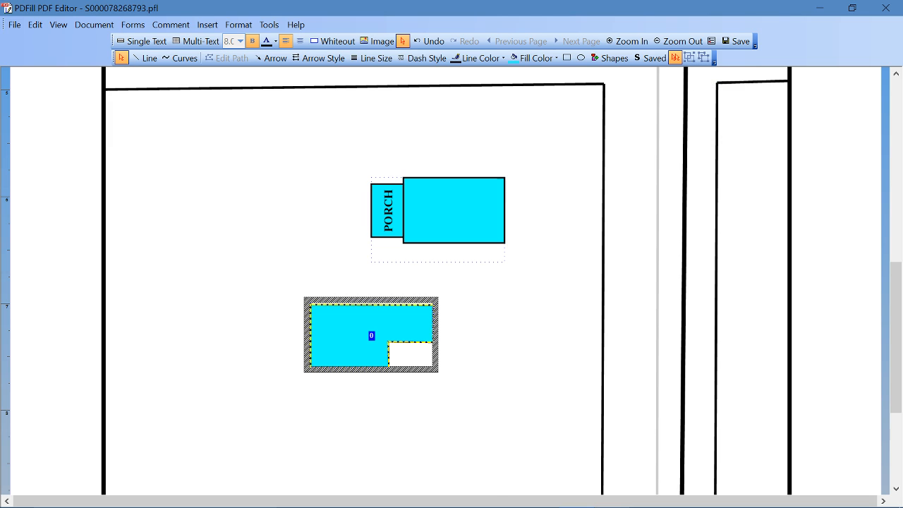
right_click(352, 338)
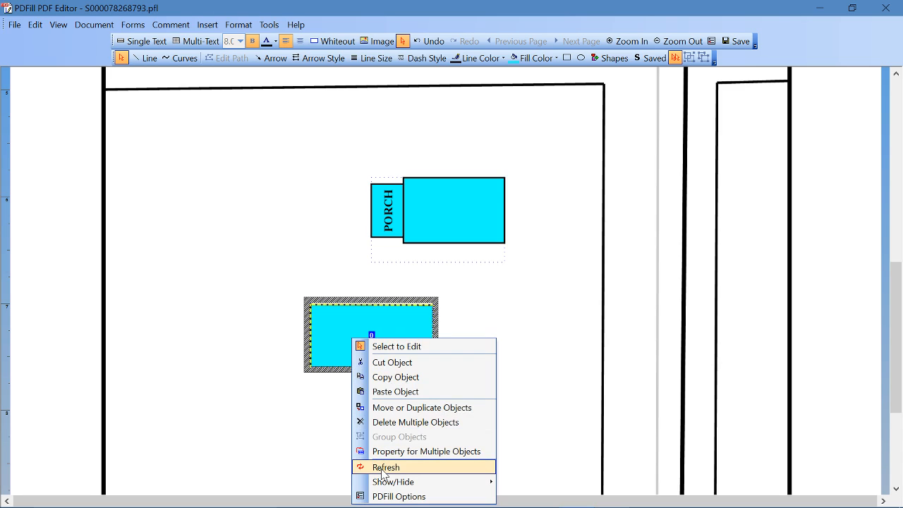
left_click(238, 395)
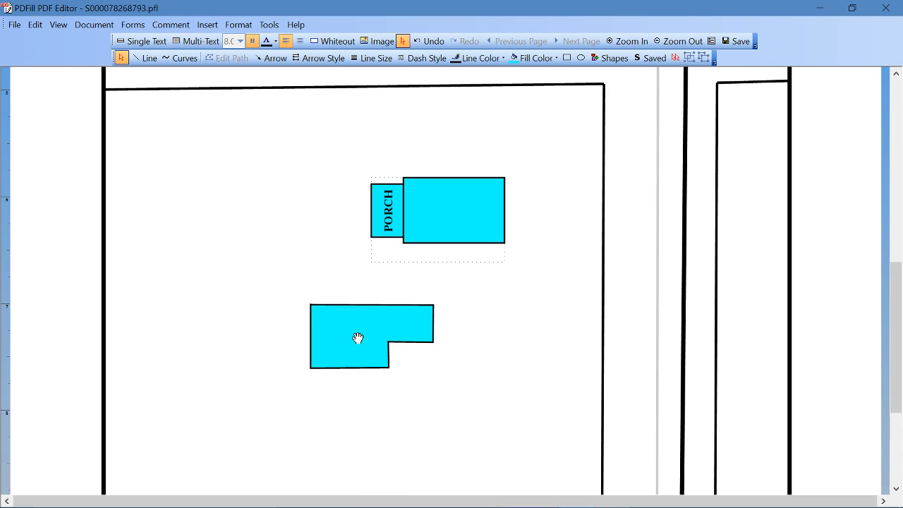
Save the L-shaped house curve as a reusable object named HOUSE GARAGE RIGHT.
left_click(391, 348)
right_click(391, 347)
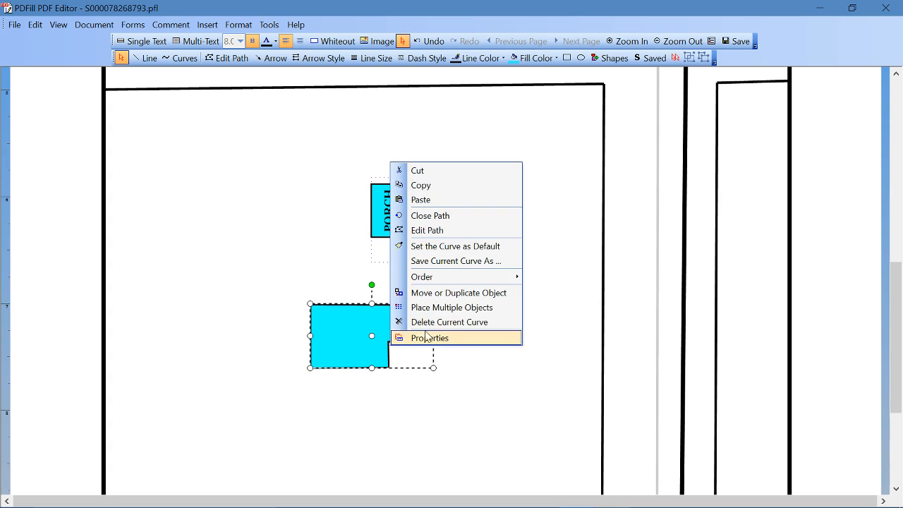
left_click(458, 261)
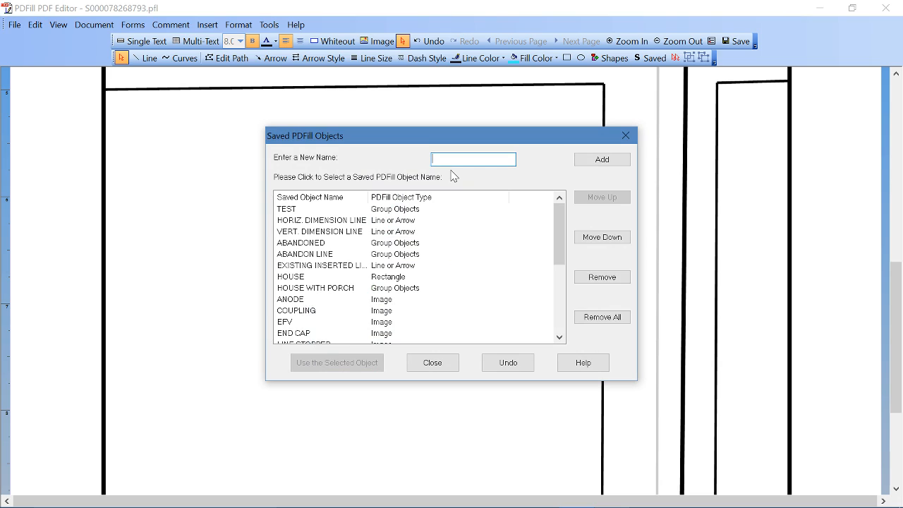
type("HOUSE GARAGE RIG")
type("HT")
left_click(597, 163)
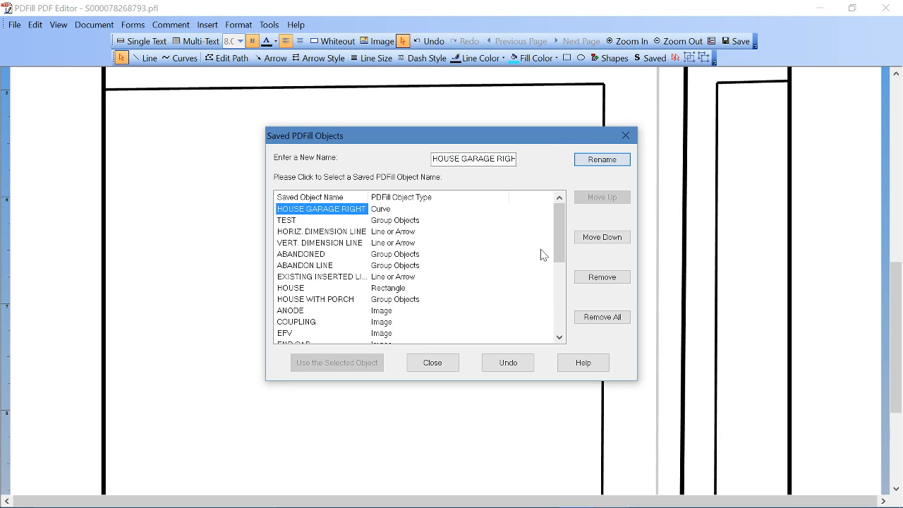
left_click(433, 363)
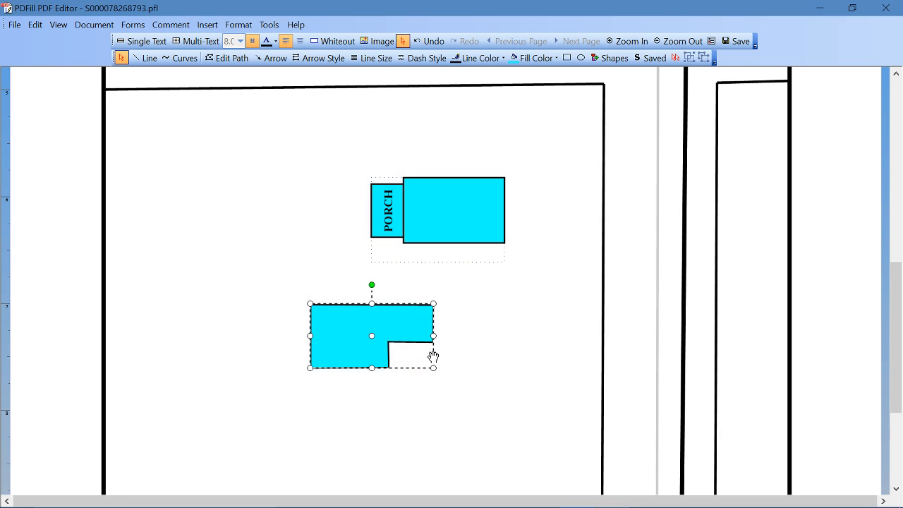
Reorder the saved objects so HOUSE GARAGE RIGHT sits directly below HOUSE, and return to object selection mode.
left_click(650, 59)
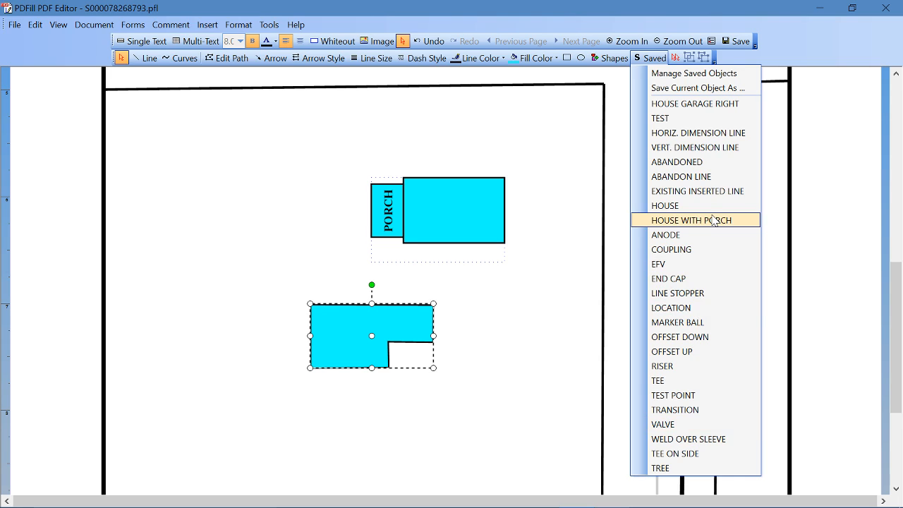
left_click(690, 74)
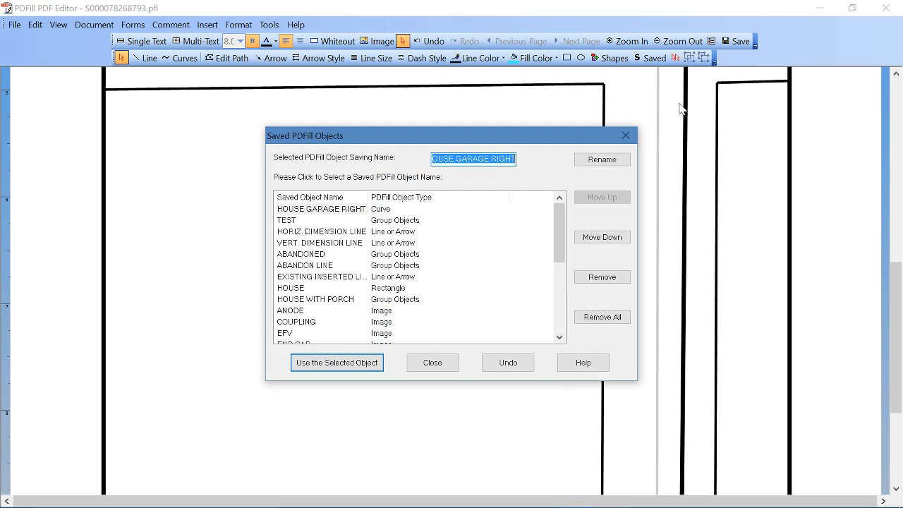
left_click(345, 211)
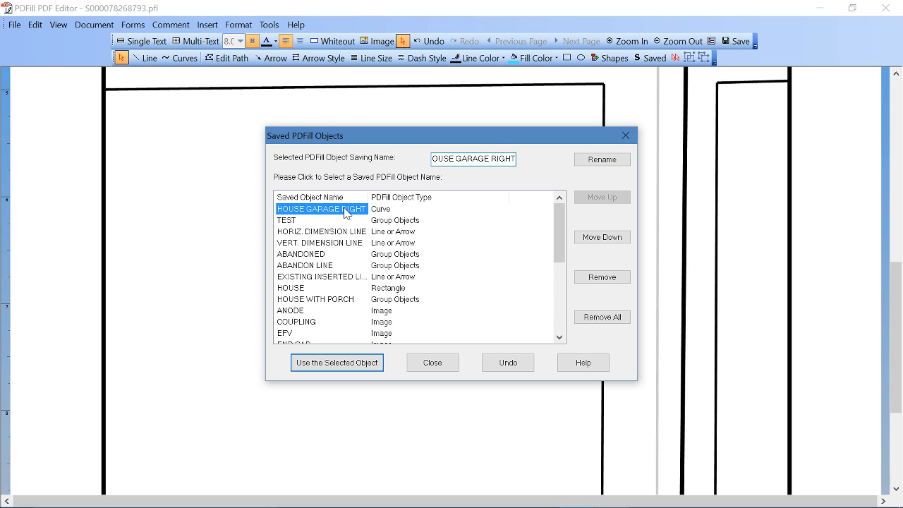
left_click(612, 240)
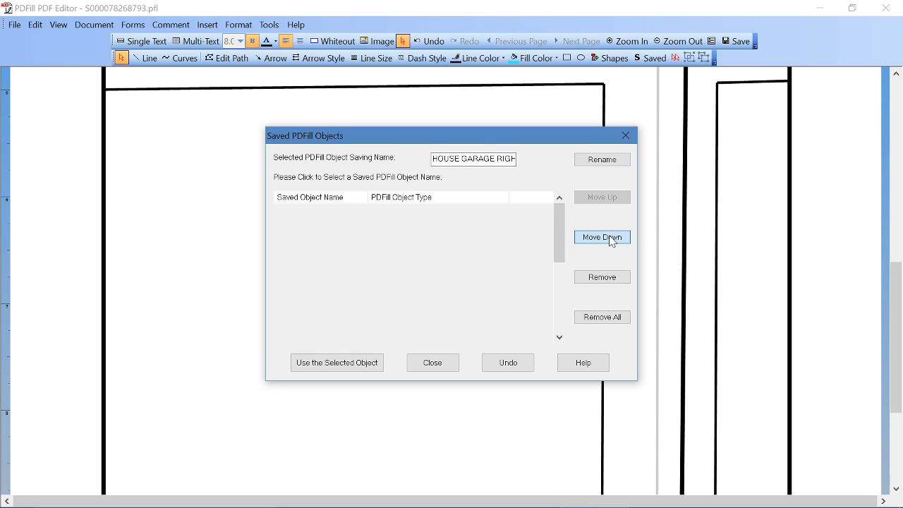
left_click(612, 241)
left_click(612, 240)
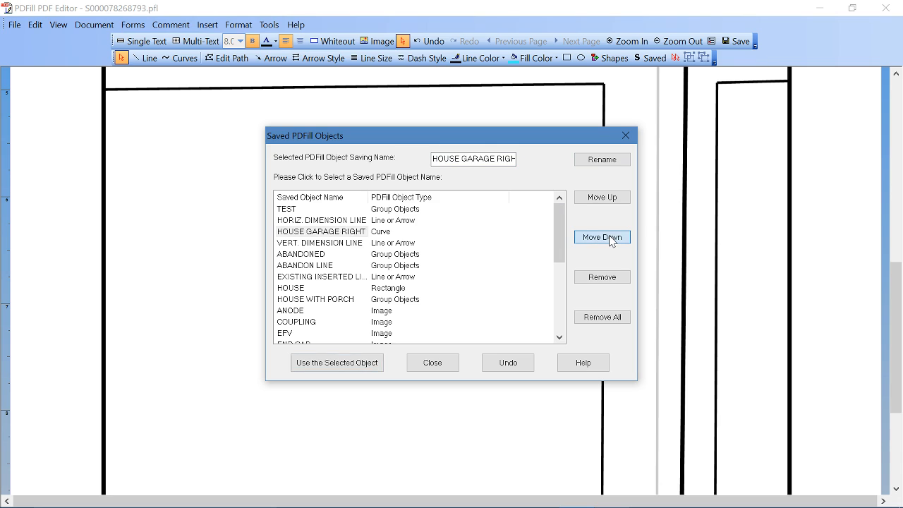
left_click(612, 241)
left_click(612, 241)
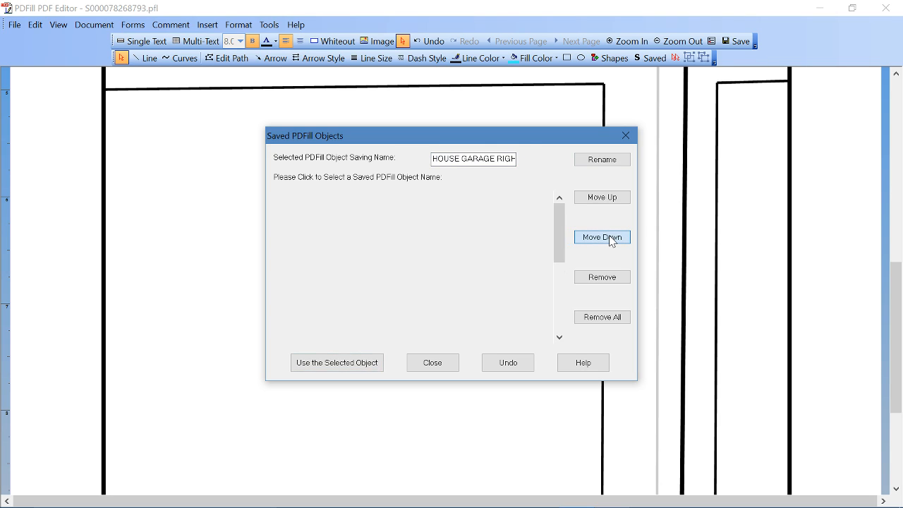
left_click(612, 241)
left_click(612, 240)
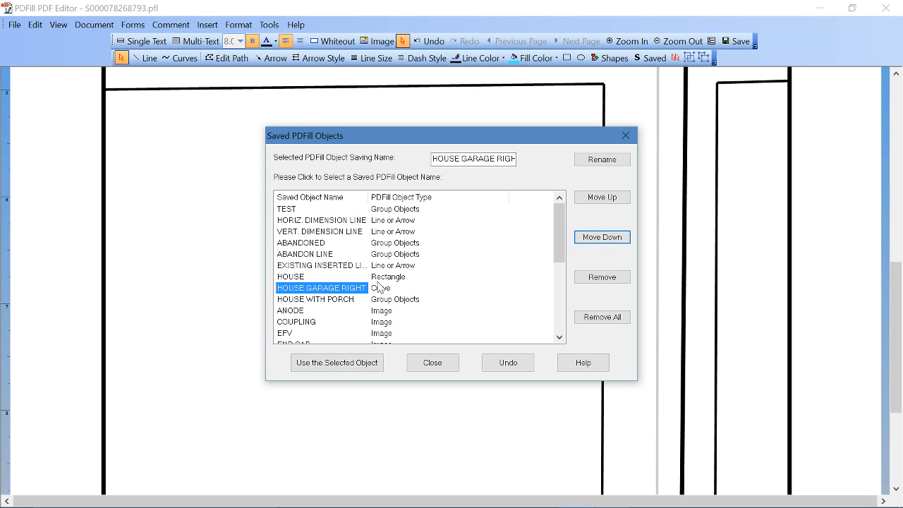
left_click(433, 365)
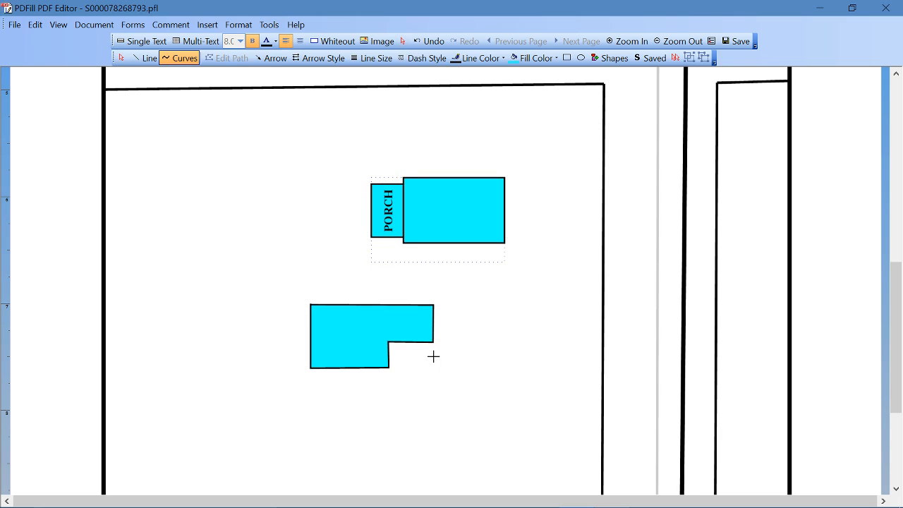
left_click(667, 55)
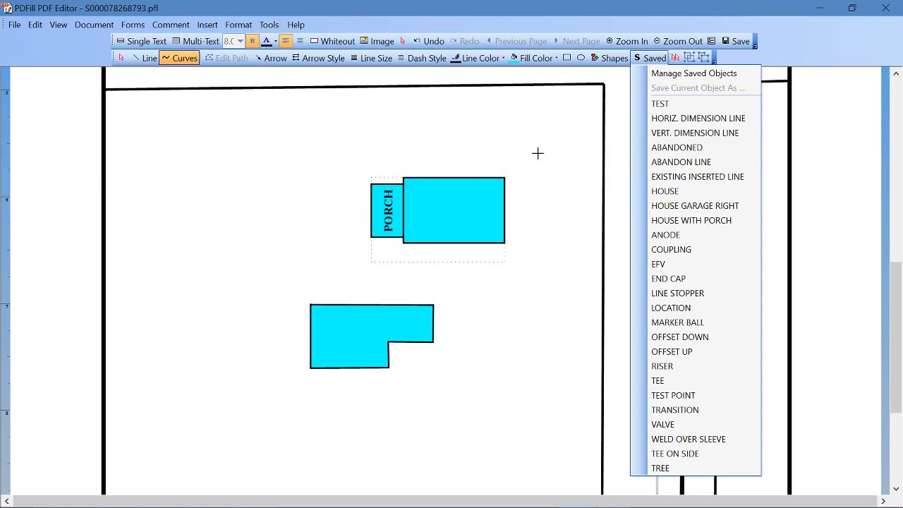
left_click(420, 58)
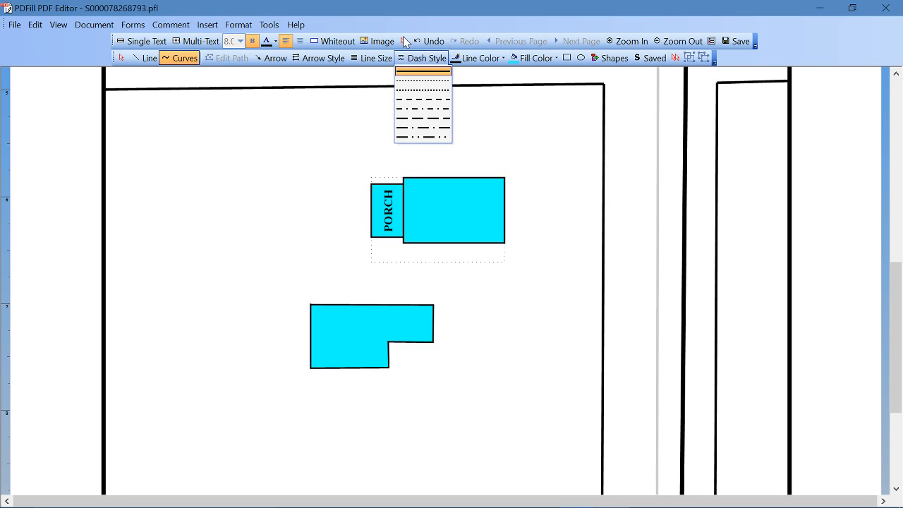
left_click(403, 41)
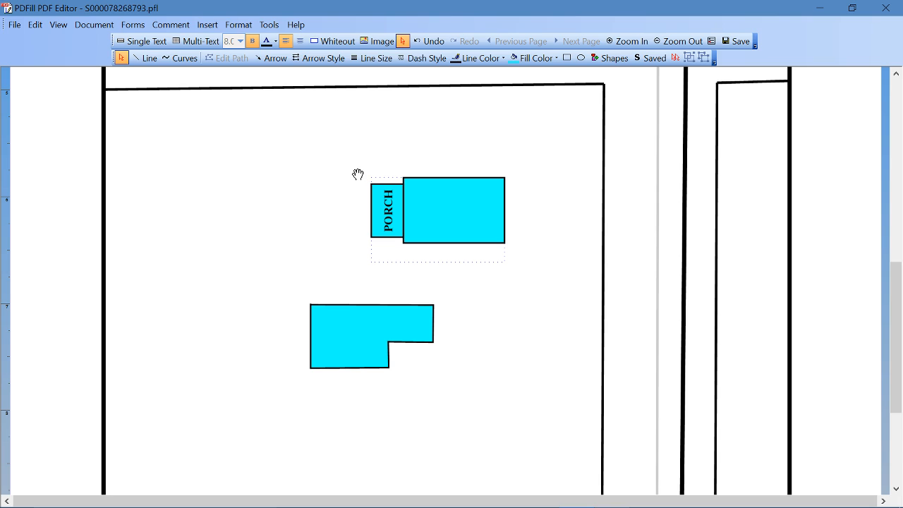